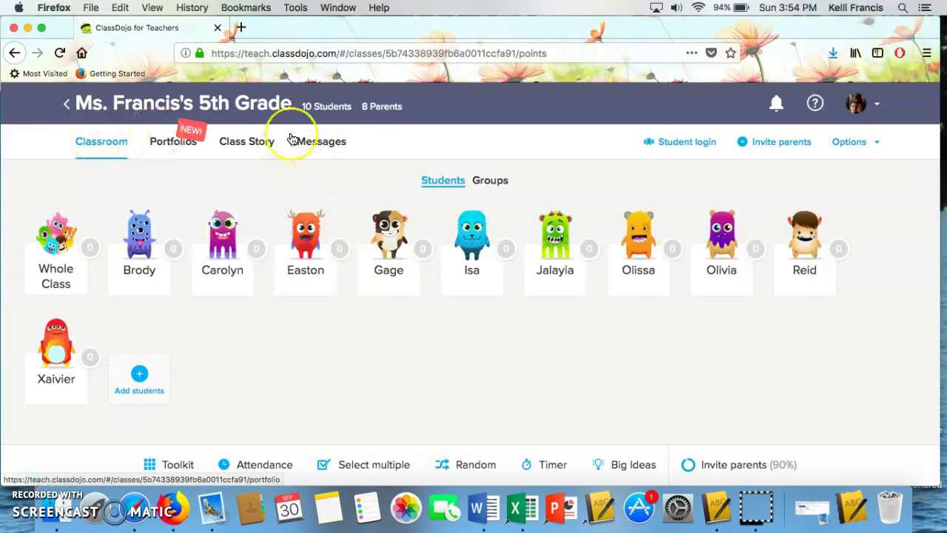
Open the class messages and look through the list of parent conversations
{"action": "left_click", "coordinate": [330, 144]}
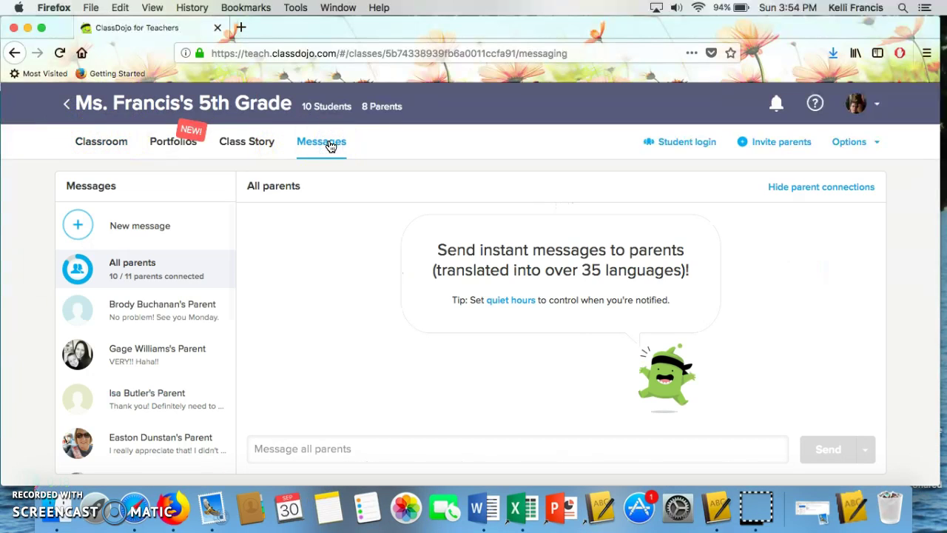
{"action": "scroll", "coordinate": [204, 349], "scroll_direction": "down", "scroll_amount": 3}
{"action": "scroll", "coordinate": [206, 349], "scroll_direction": "down", "scroll_amount": 4}
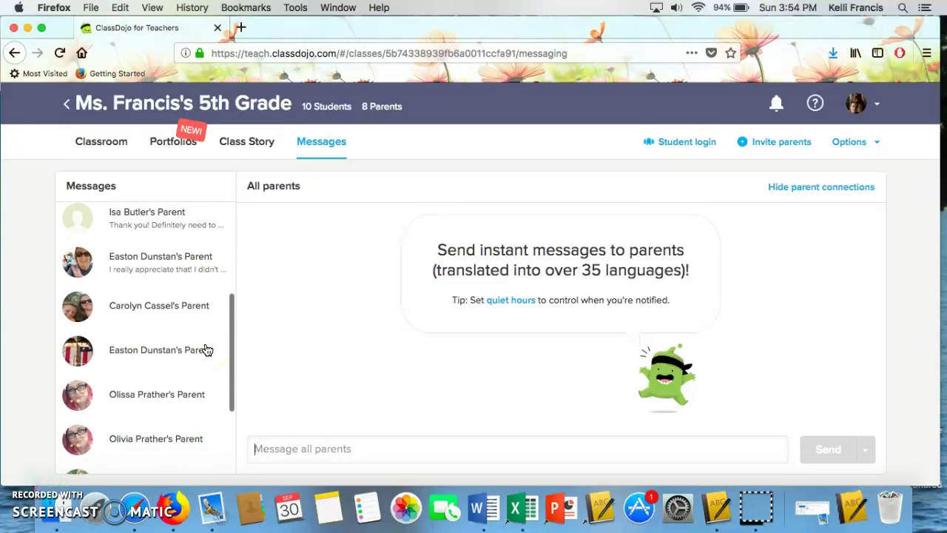
{"action": "scroll", "coordinate": [206, 349], "scroll_direction": "up", "scroll_amount": 7}
{"action": "scroll", "coordinate": [207, 349], "scroll_direction": "up", "scroll_amount": 1}
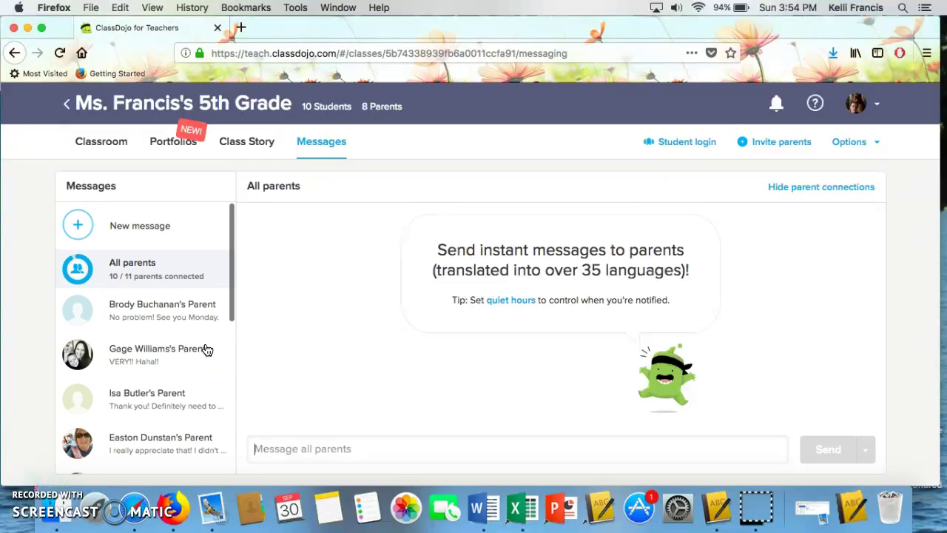
Open the Class Story and look through the earlier class posts and photos, returning to the newest post
{"action": "left_click", "coordinate": [238, 145]}
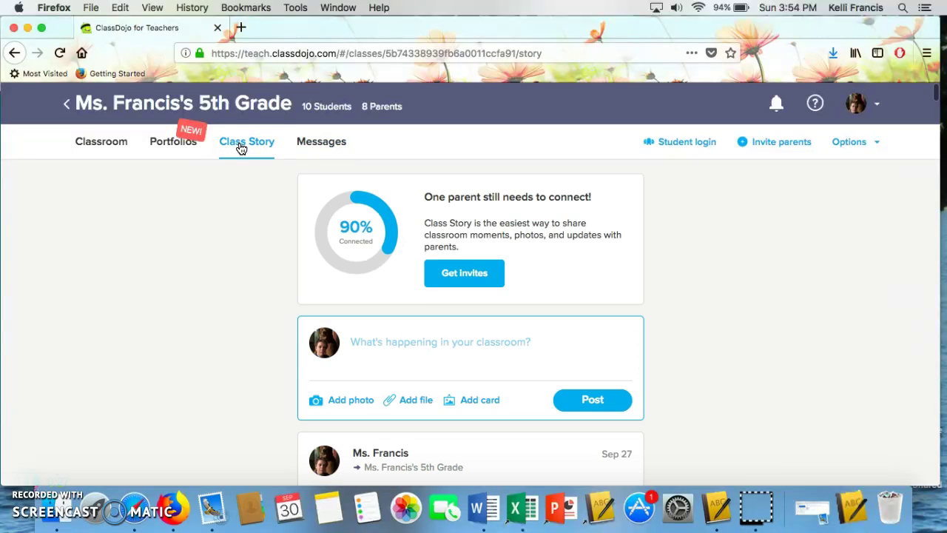
{"action": "scroll", "coordinate": [321, 269], "scroll_direction": "down", "scroll_amount": 4}
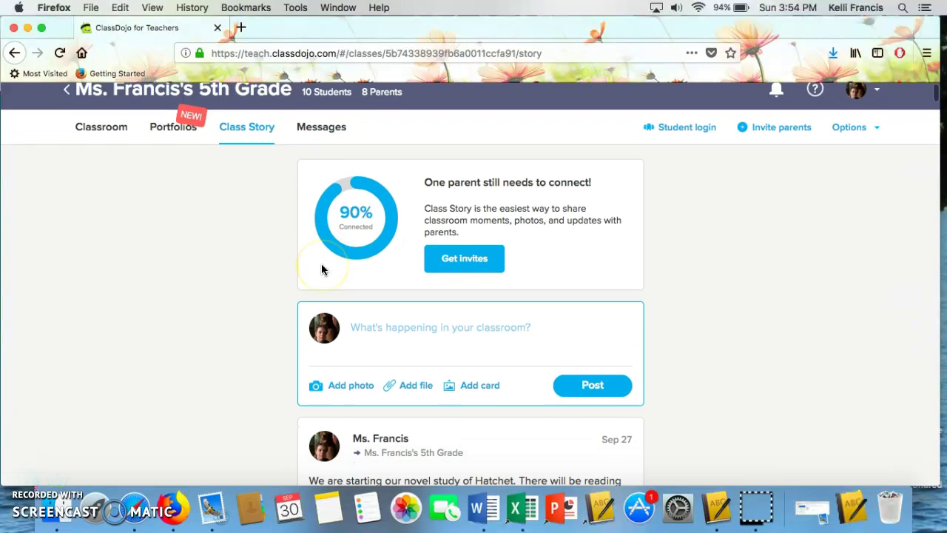
{"action": "scroll", "coordinate": [321, 268], "scroll_direction": "down", "scroll_amount": 8}
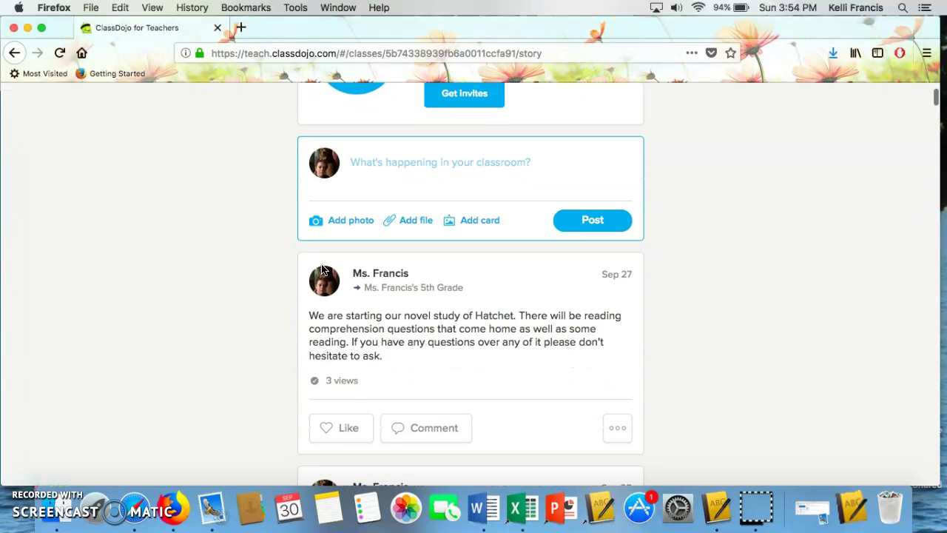
{"action": "scroll", "coordinate": [520, 344], "scroll_direction": "down", "scroll_amount": 3}
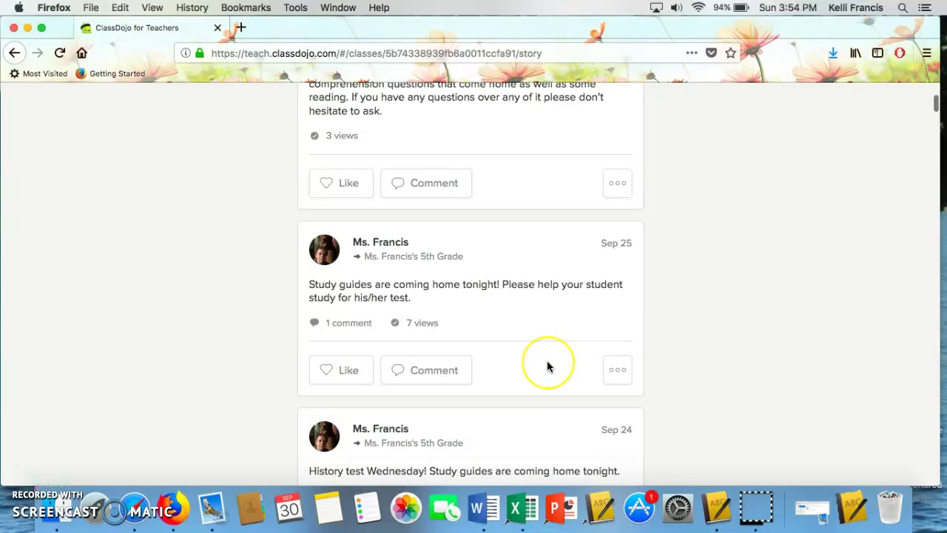
{"action": "scroll", "coordinate": [548, 365], "scroll_direction": "down", "scroll_amount": 5}
{"action": "scroll", "coordinate": [547, 366], "scroll_direction": "down", "scroll_amount": 12}
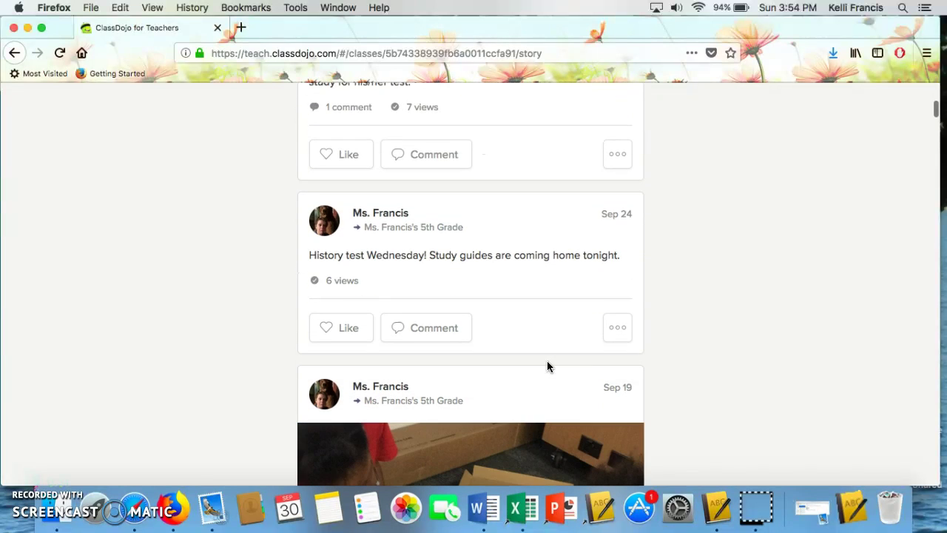
{"action": "scroll", "coordinate": [547, 366], "scroll_direction": "down", "scroll_amount": 12}
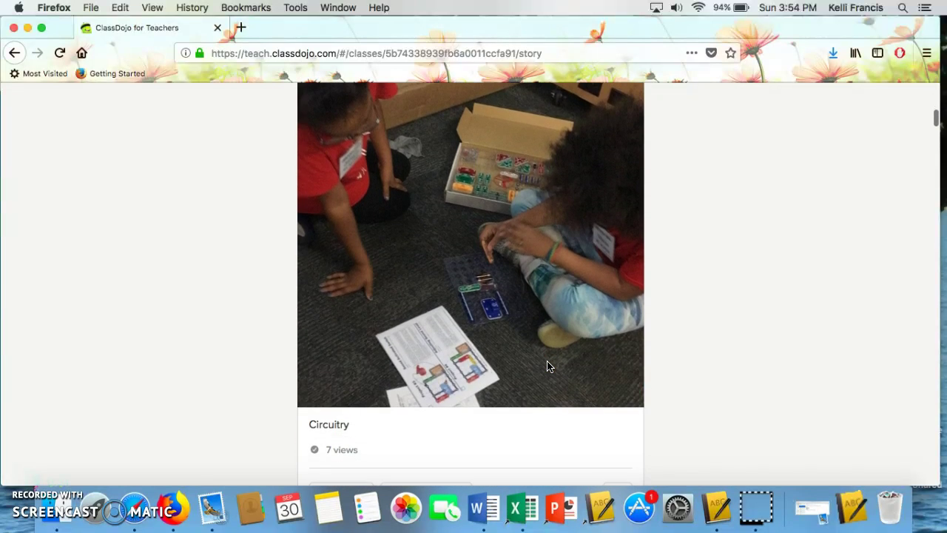
{"action": "scroll", "coordinate": [548, 365], "scroll_direction": "down", "scroll_amount": 20}
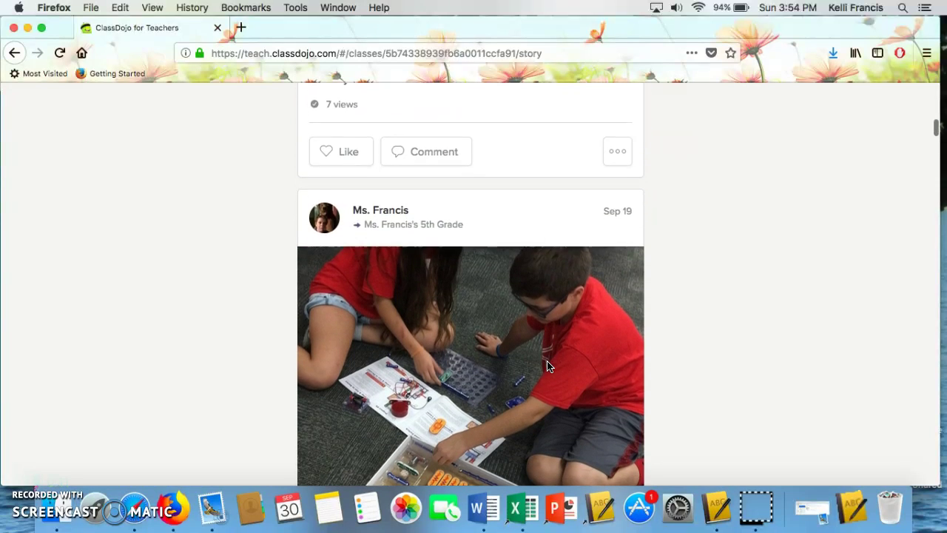
{"action": "scroll", "coordinate": [547, 365], "scroll_direction": "down", "scroll_amount": 12}
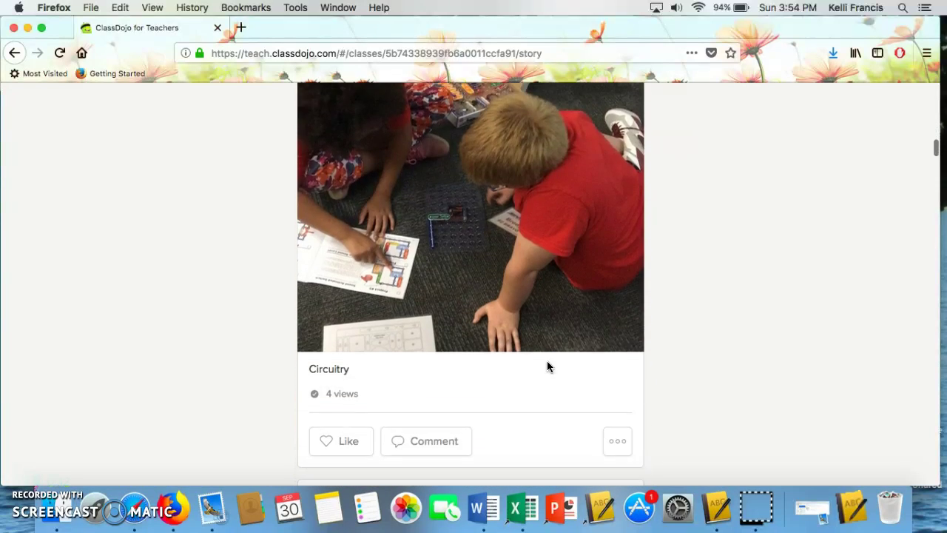
{"action": "scroll", "coordinate": [547, 366], "scroll_direction": "down", "scroll_amount": 20}
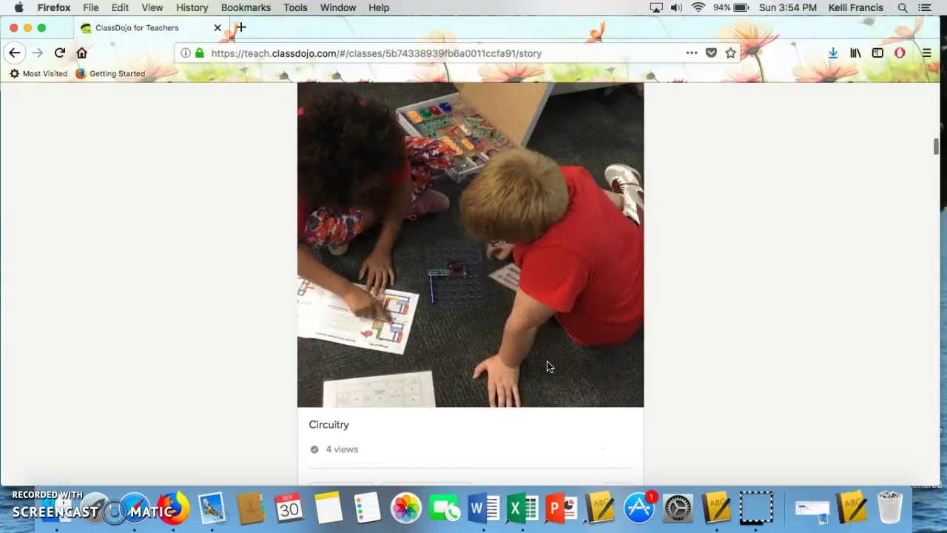
{"action": "scroll", "coordinate": [548, 363], "scroll_direction": "up", "scroll_amount": 20}
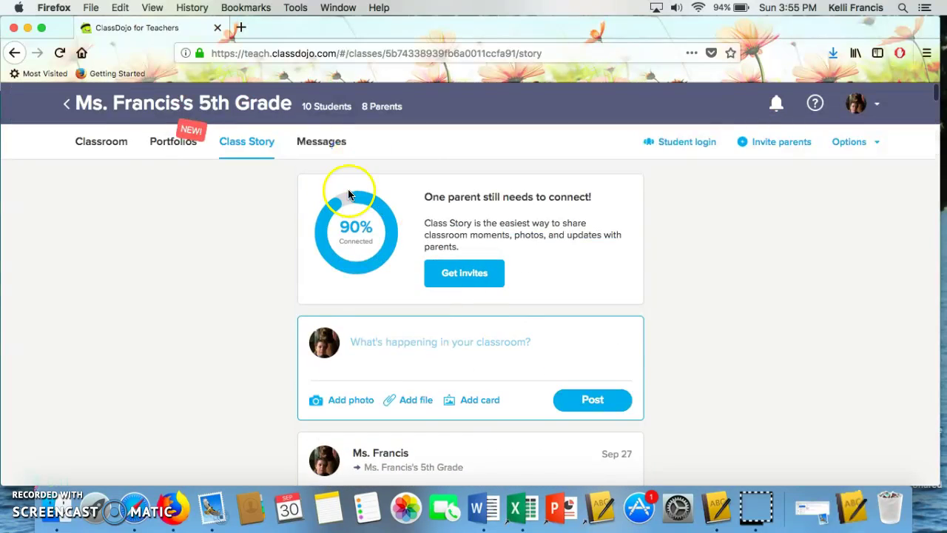
Open the class Portfolios and examine the activities area and the student list
{"action": "left_click", "coordinate": [154, 146]}
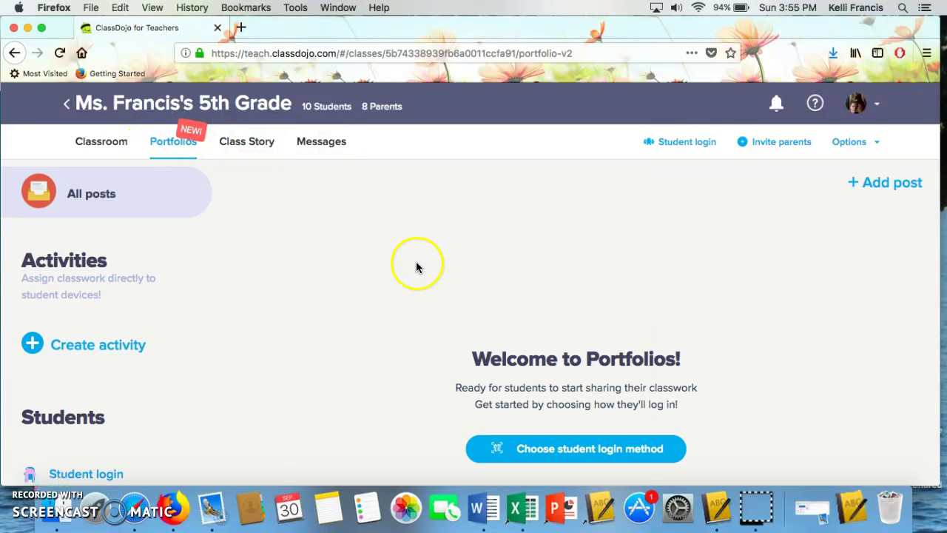
{"action": "scroll", "coordinate": [530, 320], "scroll_direction": "down", "scroll_amount": 2}
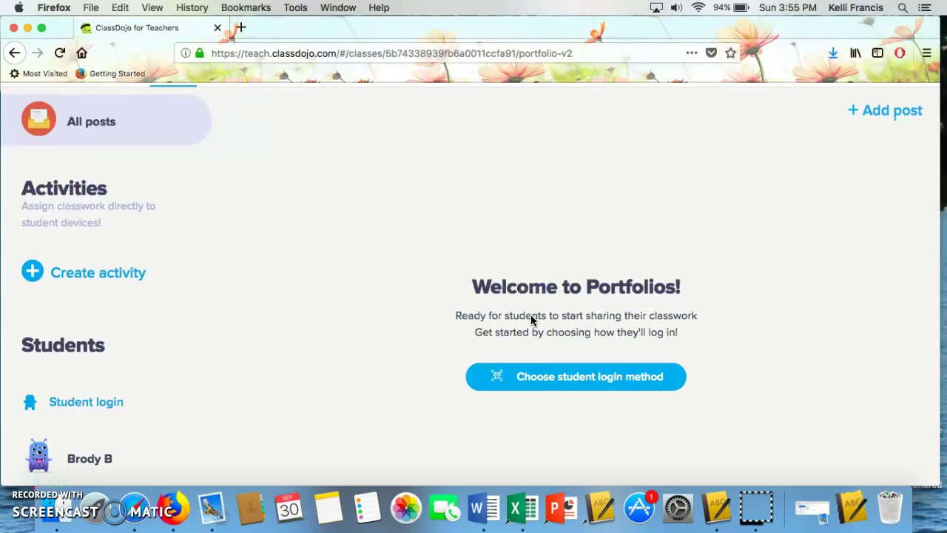
{"action": "scroll", "coordinate": [530, 319], "scroll_direction": "down", "scroll_amount": 6}
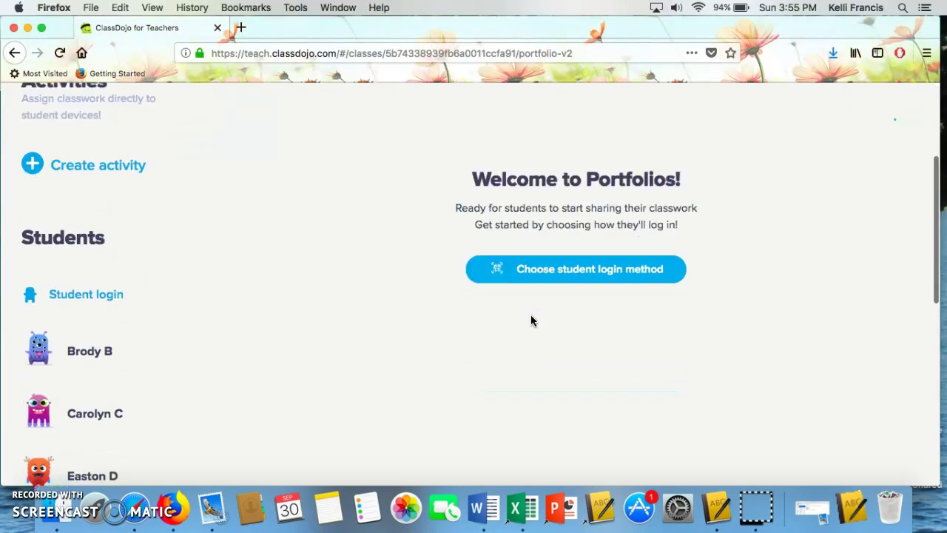
{"action": "scroll", "coordinate": [531, 320], "scroll_direction": "down", "scroll_amount": 9}
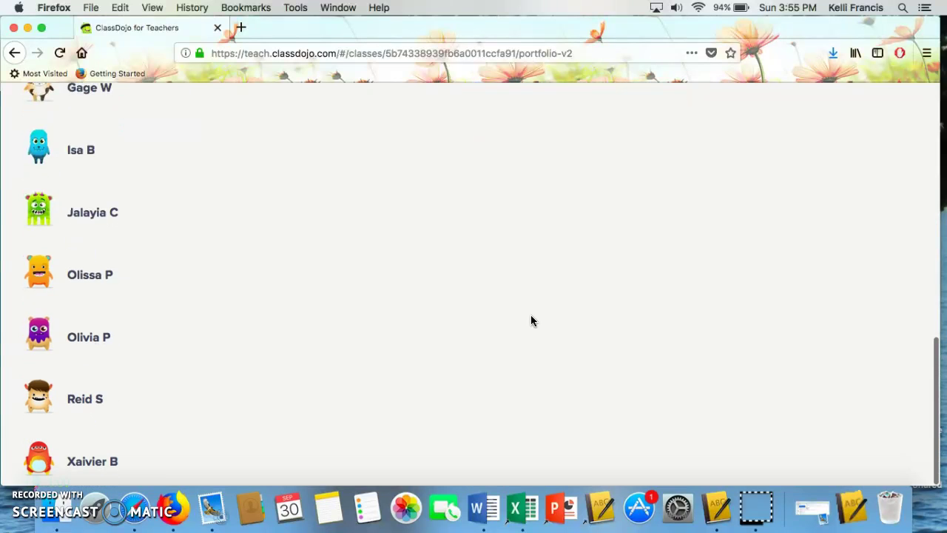
{"action": "scroll", "coordinate": [530, 319], "scroll_direction": "up", "scroll_amount": 15}
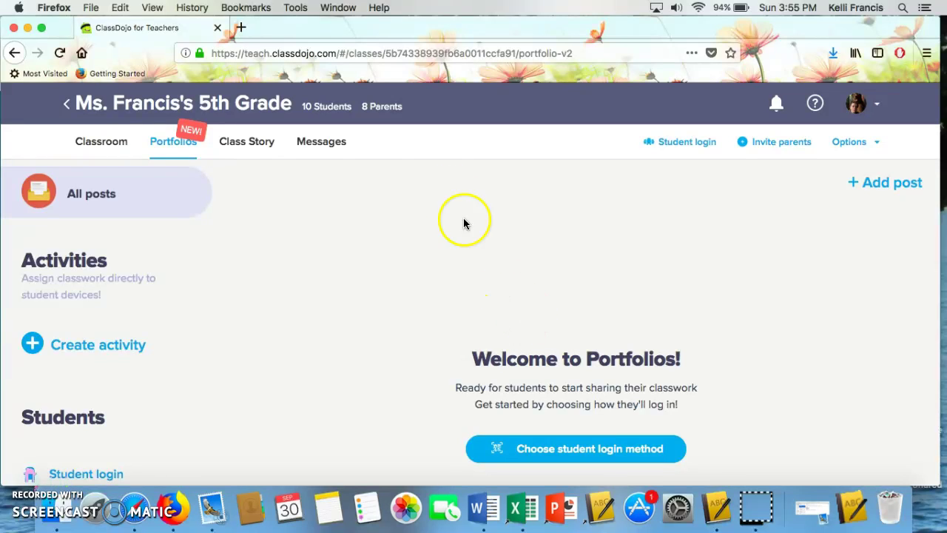
Return to the classroom view, inspect the attendance screen, and leave it without saving
{"action": "left_click", "coordinate": [89, 146]}
{"action": "left_click", "coordinate": [150, 291]}
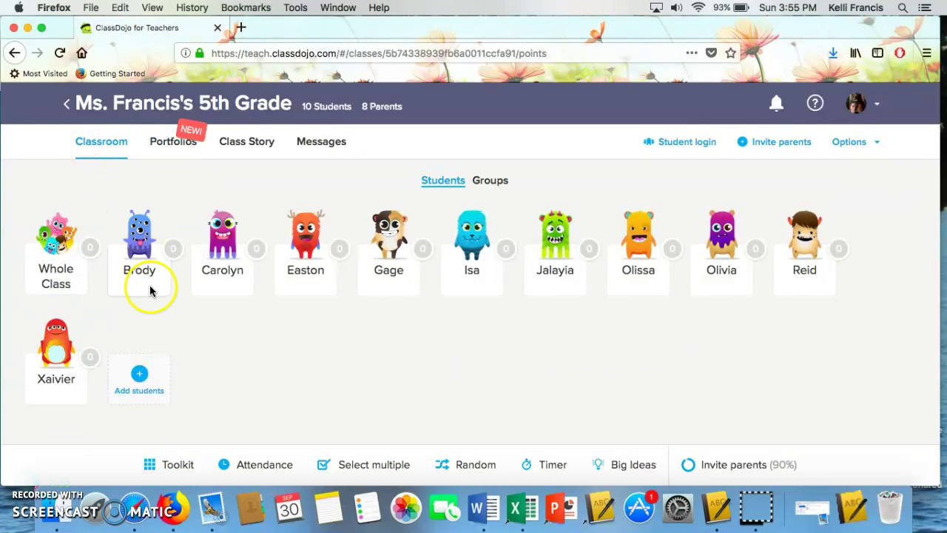
{"action": "left_click", "coordinate": [259, 477]}
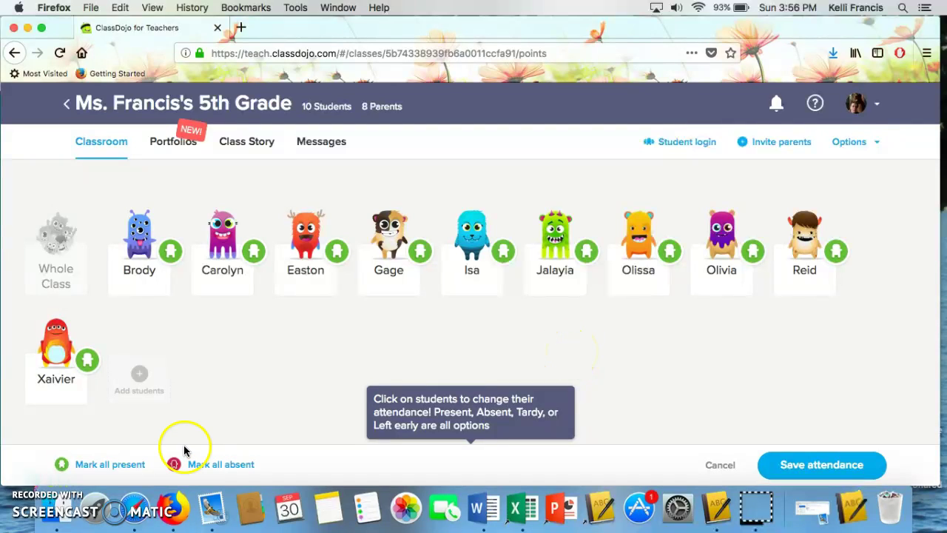
{"action": "left_click", "coordinate": [718, 465]}
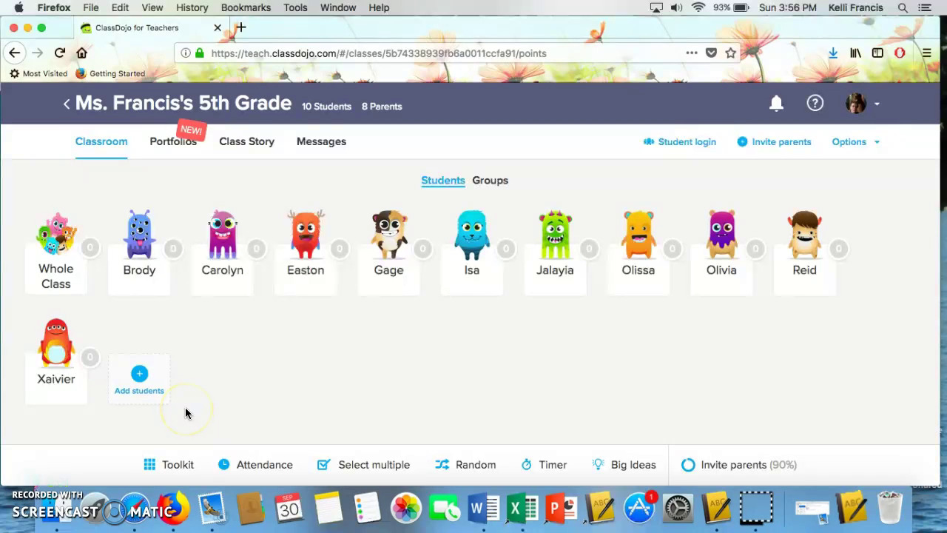
Pick a random student with the toolkit's Random tool and close the result
{"action": "left_click", "coordinate": [178, 465]}
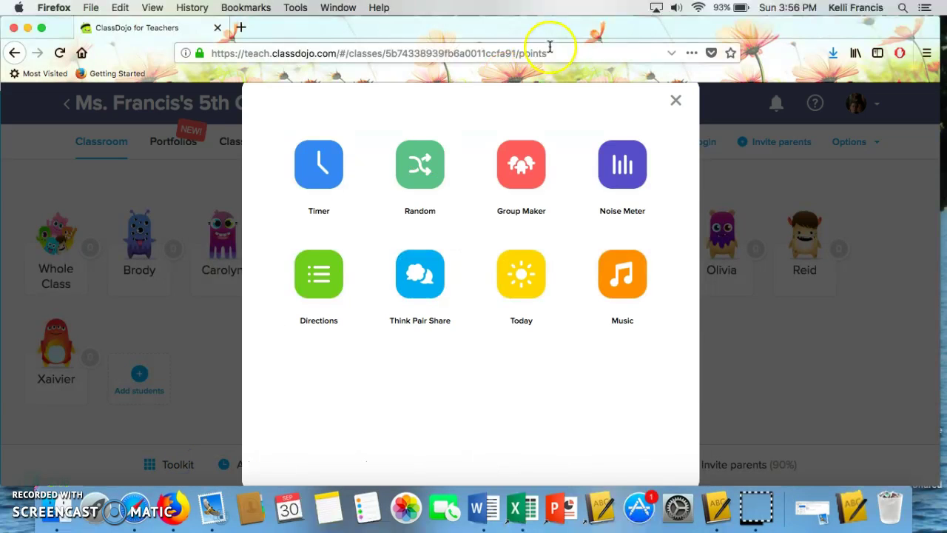
{"action": "left_click", "coordinate": [412, 185]}
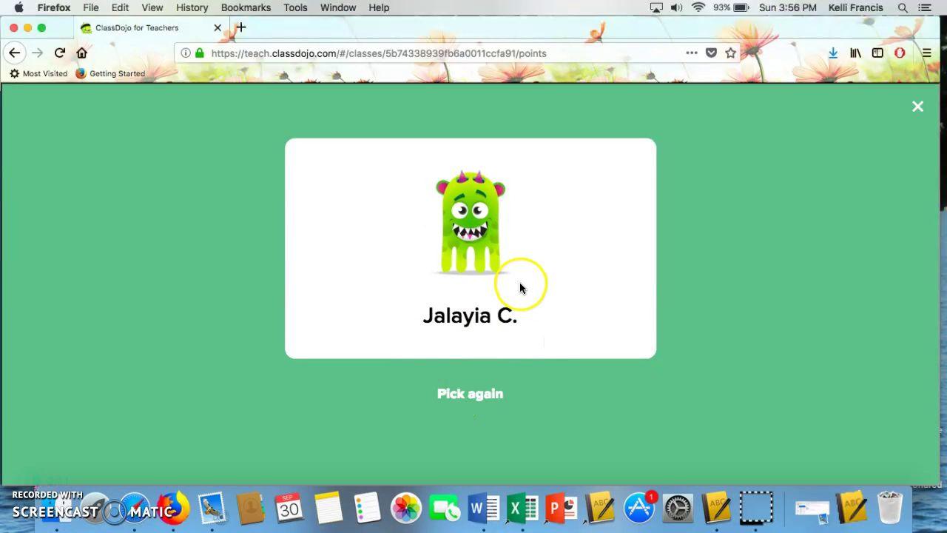
{"action": "left_click", "coordinate": [918, 109]}
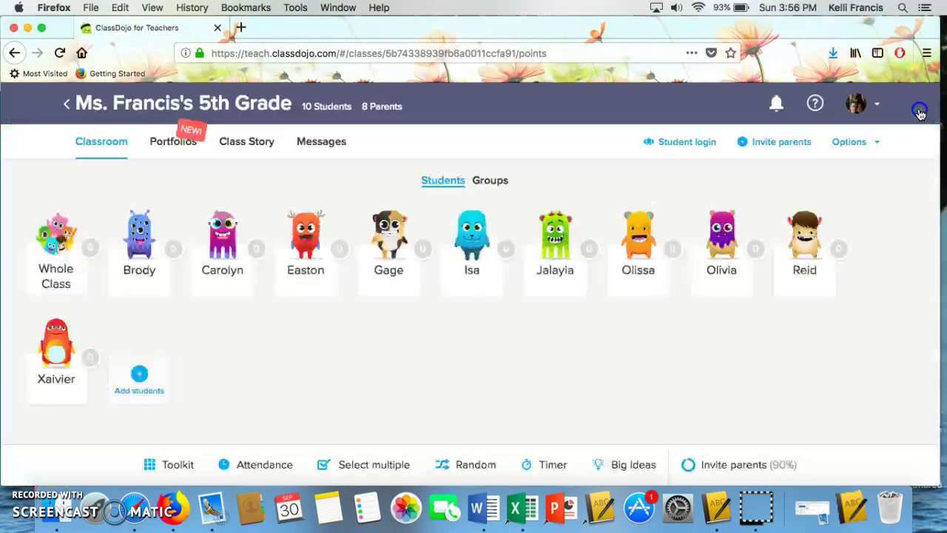
Open the toolkit's Think Pair Share tool and review its ready-made discussion questions
{"action": "left_click", "coordinate": [175, 464]}
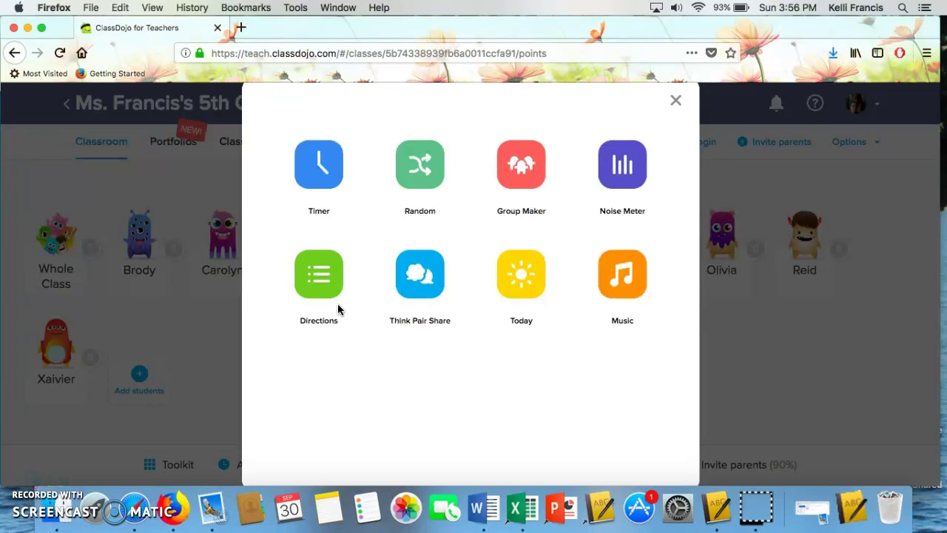
{"action": "left_click", "coordinate": [414, 280]}
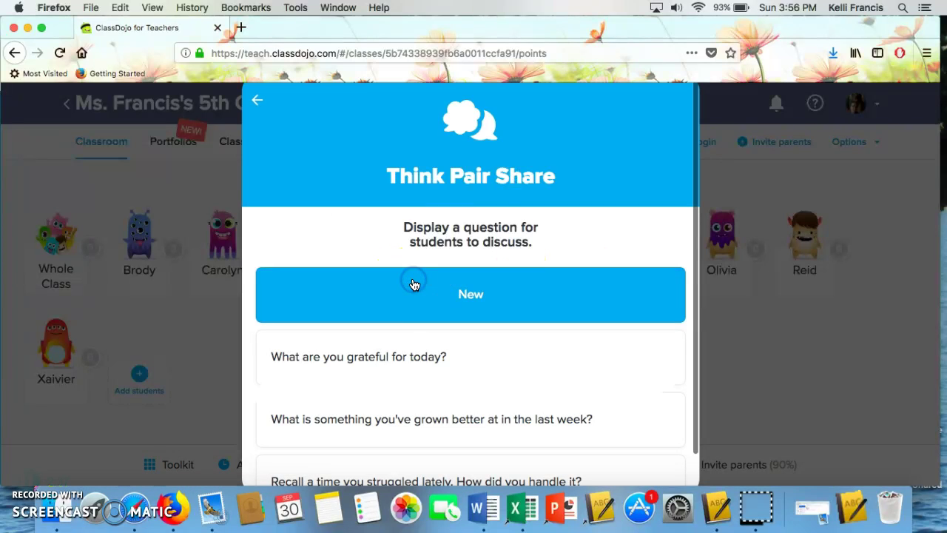
{"action": "scroll", "coordinate": [403, 388], "scroll_direction": "down", "scroll_amount": 1}
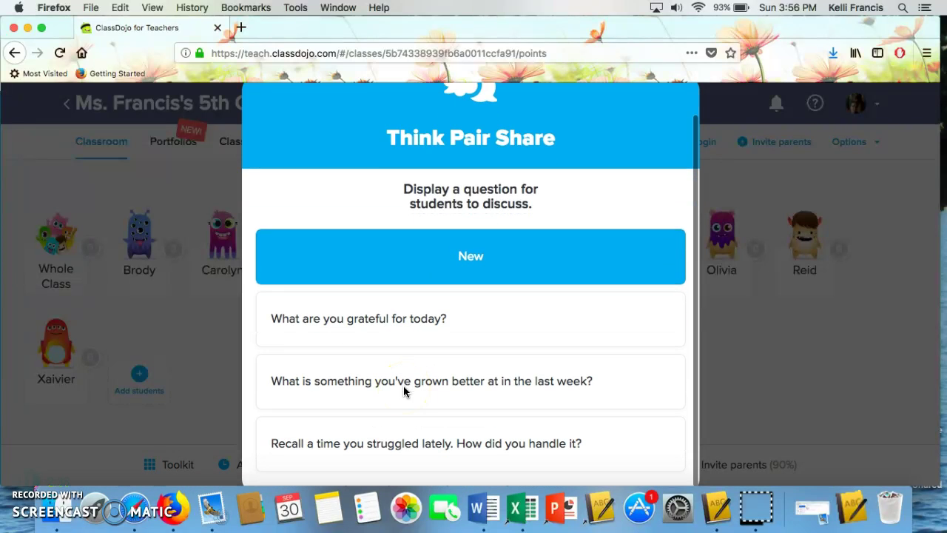
{"action": "scroll", "coordinate": [403, 386], "scroll_direction": "up", "scroll_amount": 1}
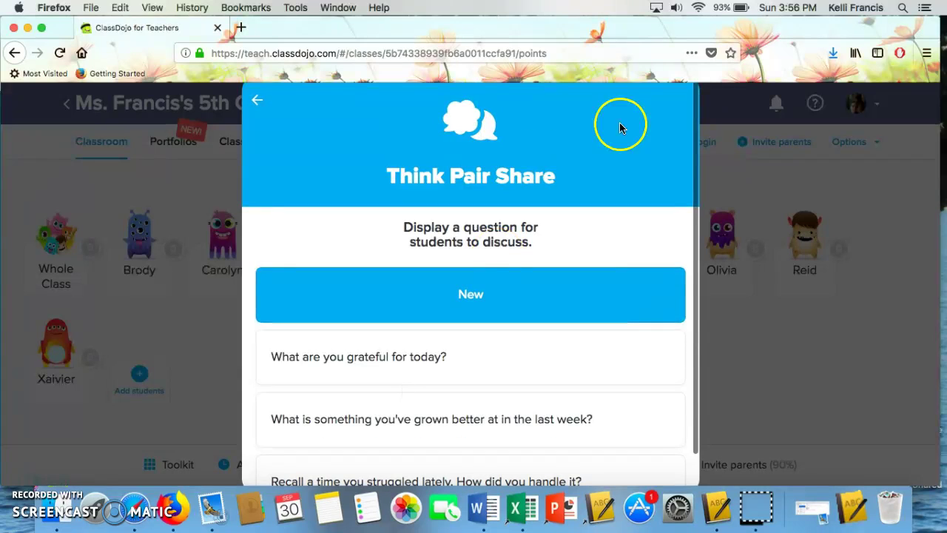
Leave Think Pair Share, inspect the toolkit's Today tool, and close the toolkit
{"action": "left_click", "coordinate": [256, 102]}
{"action": "left_click", "coordinate": [519, 294]}
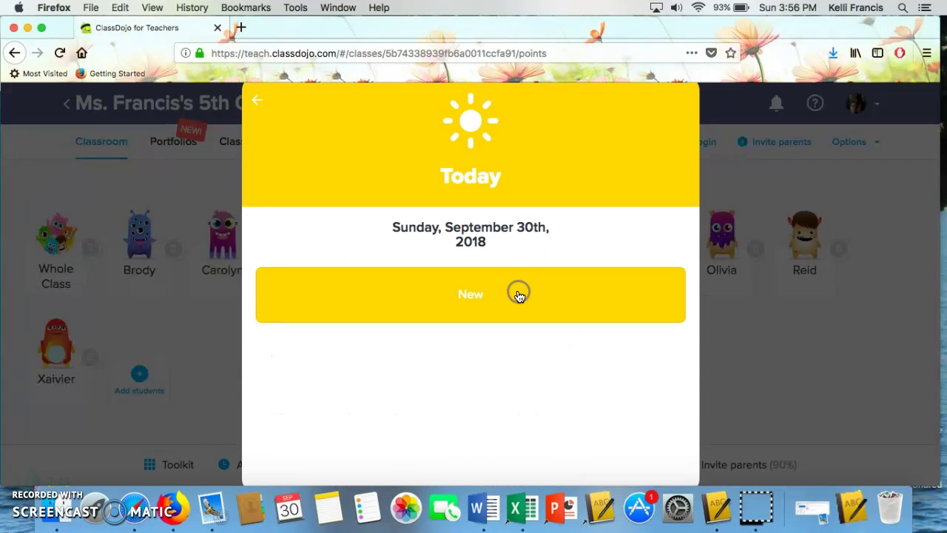
{"action": "left_click", "coordinate": [256, 103]}
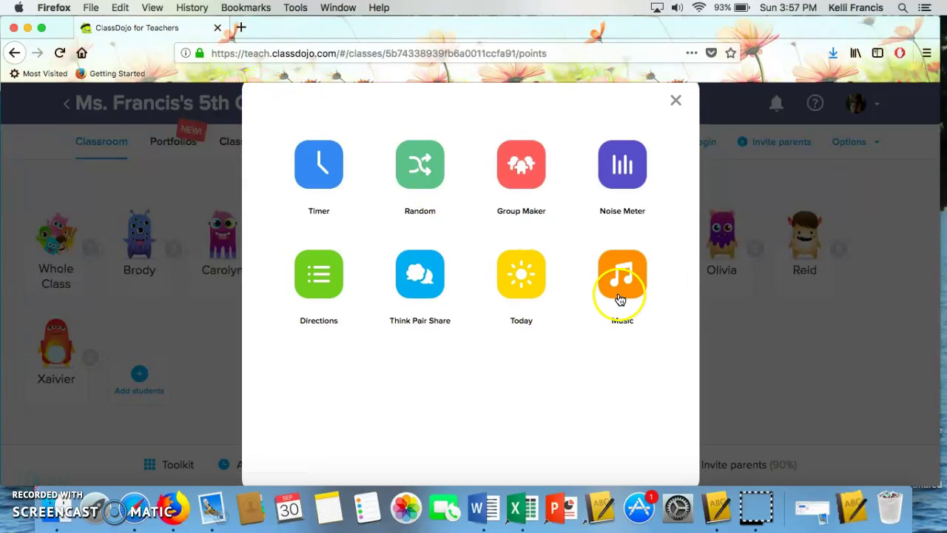
{"action": "left_click", "coordinate": [675, 101]}
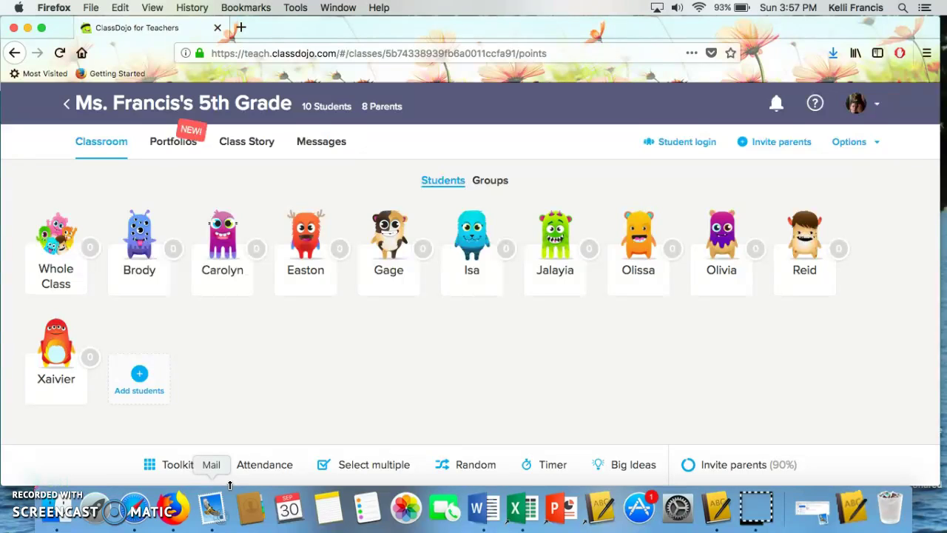
Open the account settings, review the profile fields, and close them without changes
{"action": "left_click", "coordinate": [879, 108]}
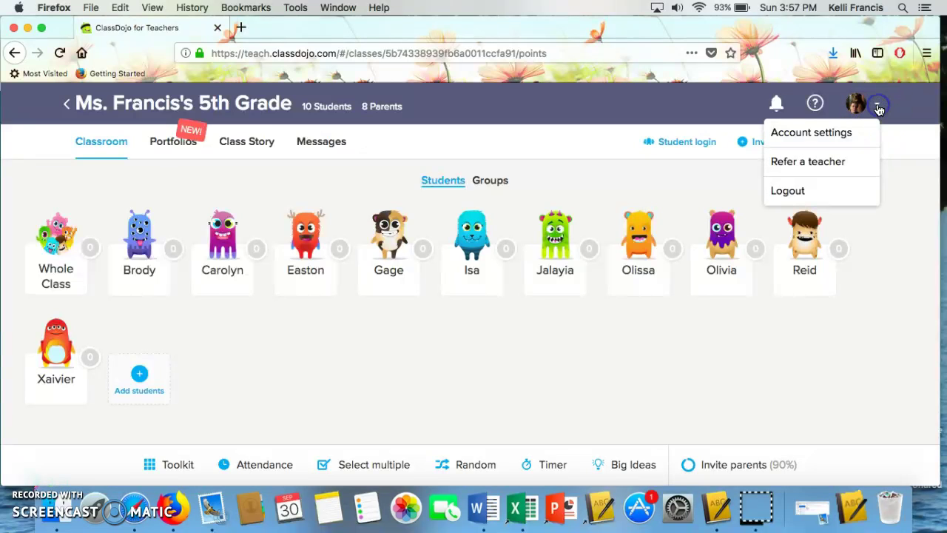
{"action": "left_click", "coordinate": [783, 141]}
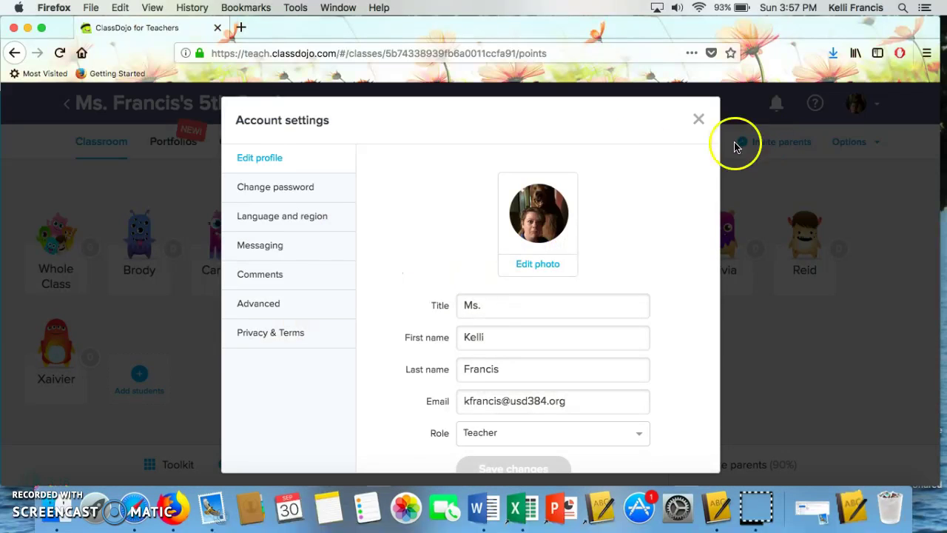
{"action": "scroll", "coordinate": [403, 293], "scroll_direction": "down", "scroll_amount": 2}
{"action": "scroll", "coordinate": [403, 294], "scroll_direction": "up", "scroll_amount": 2}
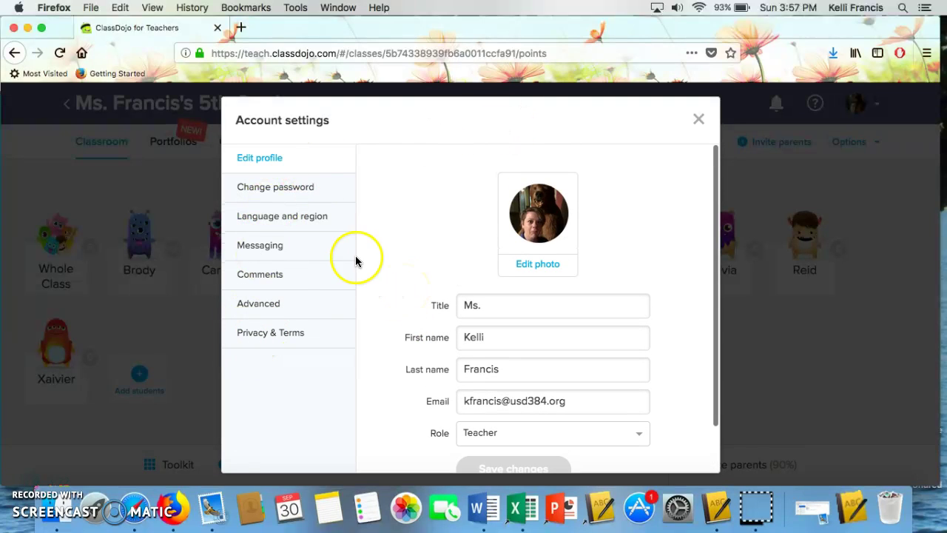
{"action": "left_click", "coordinate": [698, 120]}
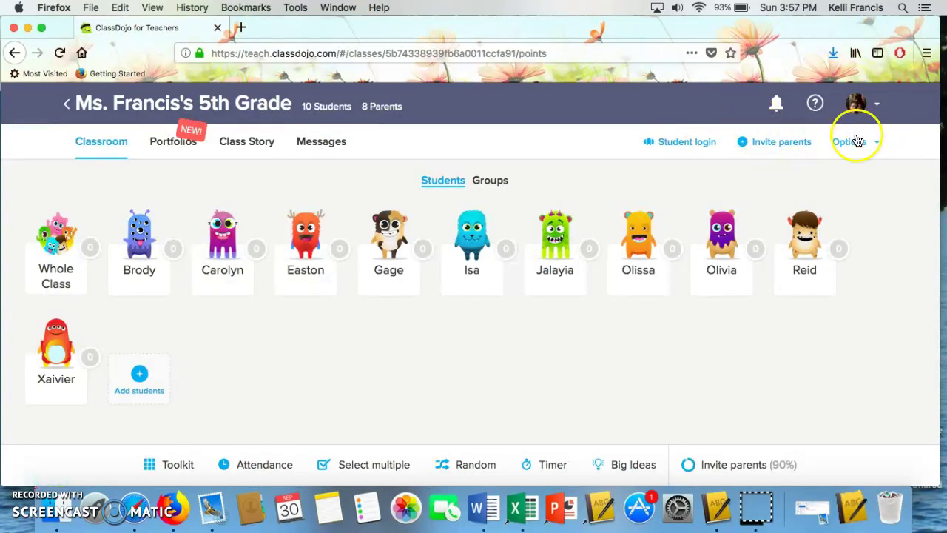
Look over the available class options and close the list without choosing one
{"action": "left_click", "coordinate": [878, 144]}
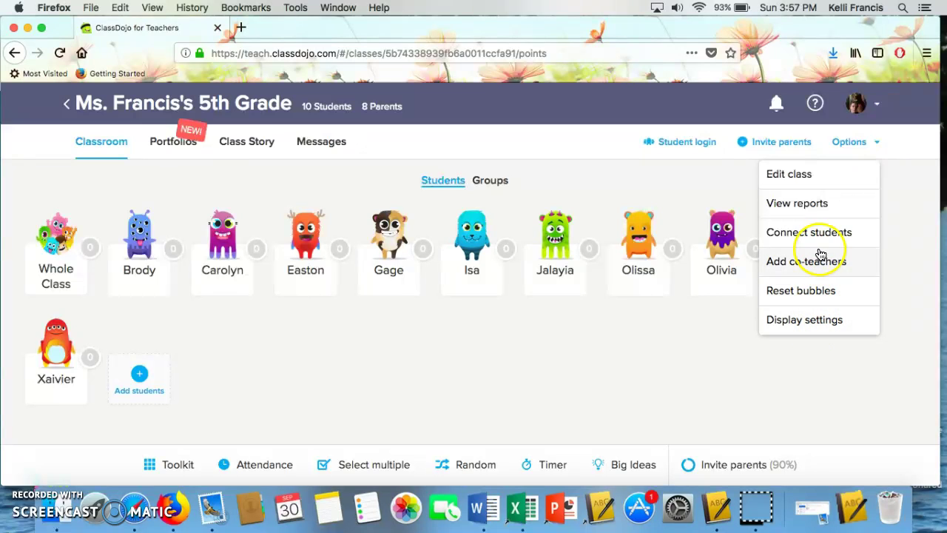
{"action": "left_click", "coordinate": [878, 144]}
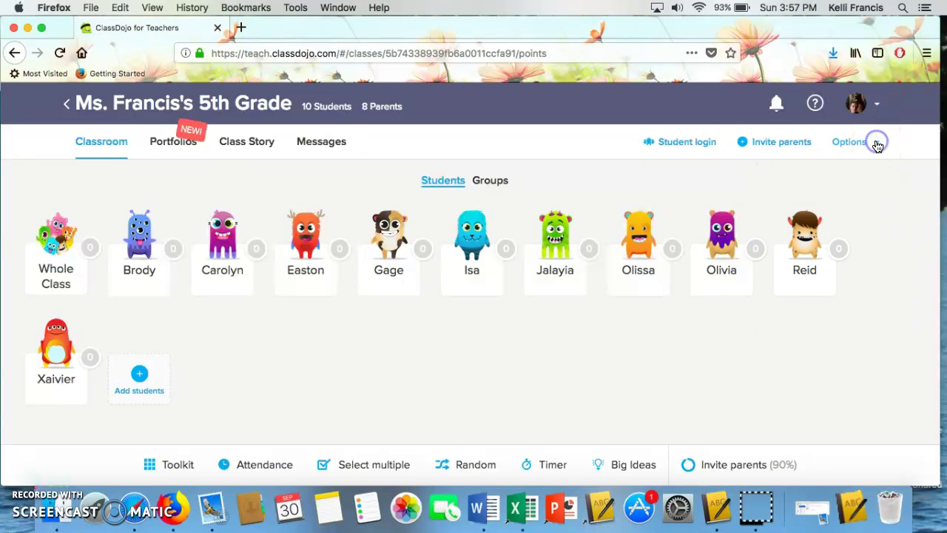